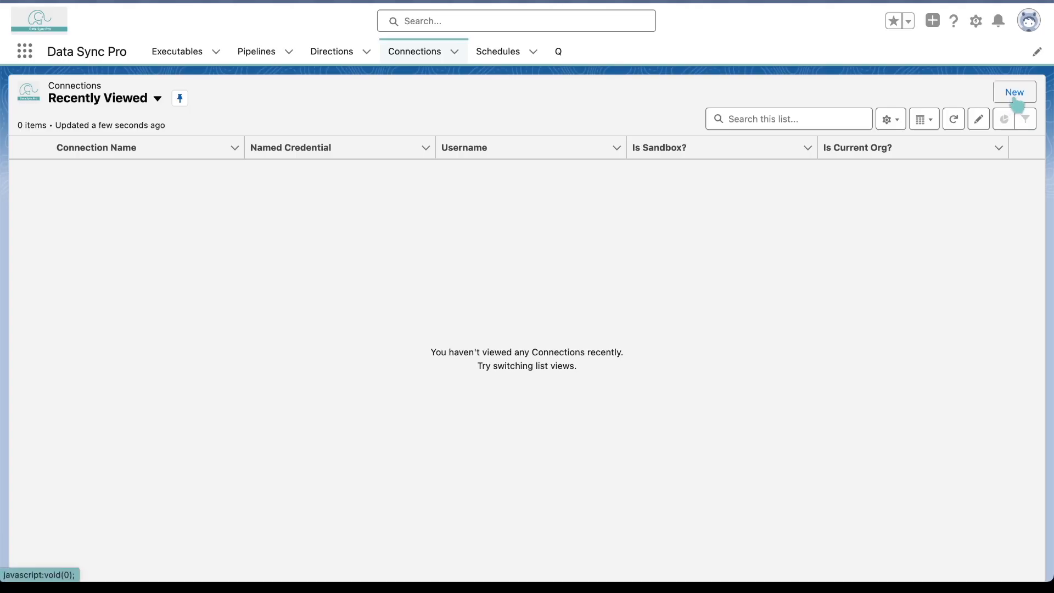
Create a Salesforce connection named Current and mark it as the current org
click(1015, 92)
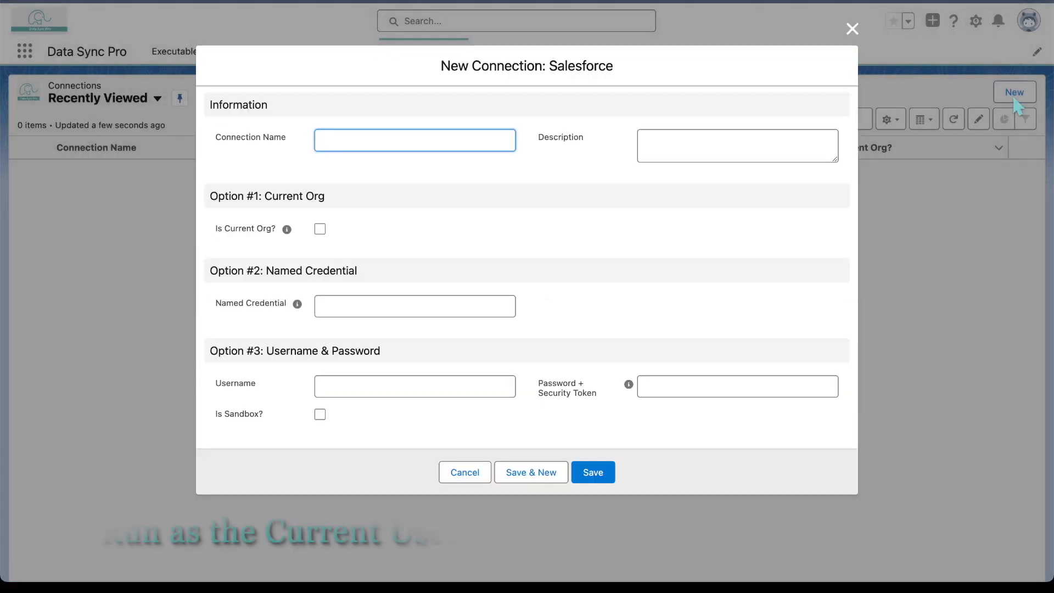
click(320, 229)
click(594, 485)
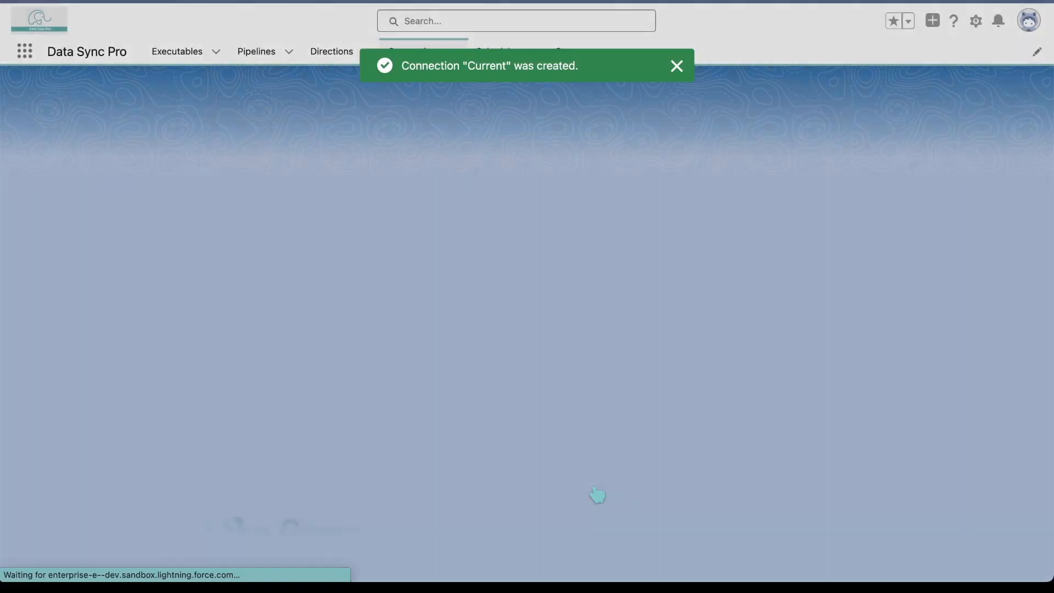
Create a second Salesforce connection named Org B that uses the named credential OrgB
click(1015, 92)
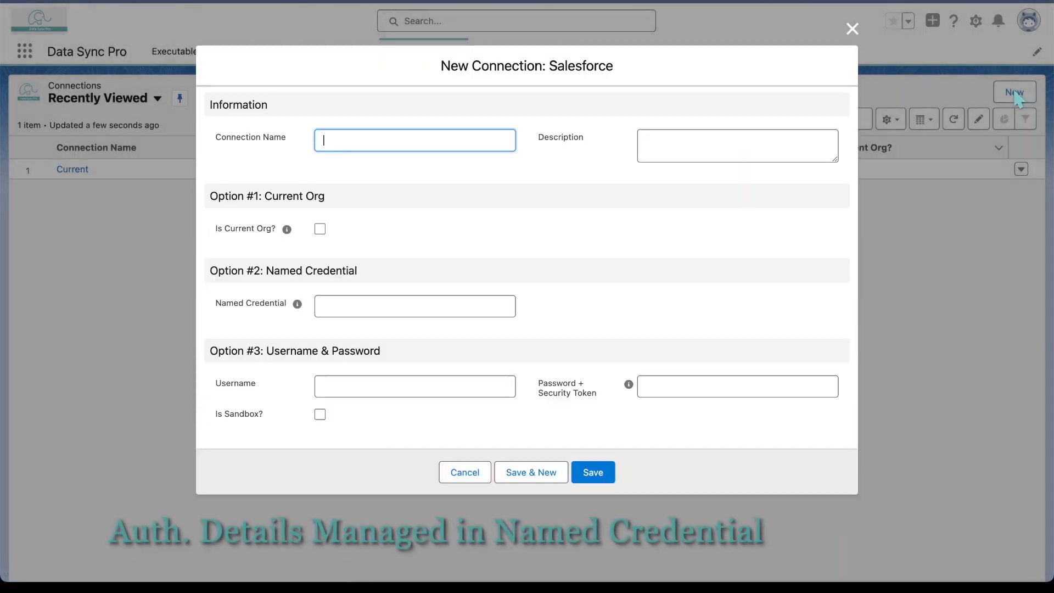
text(Org B)
click(366, 305)
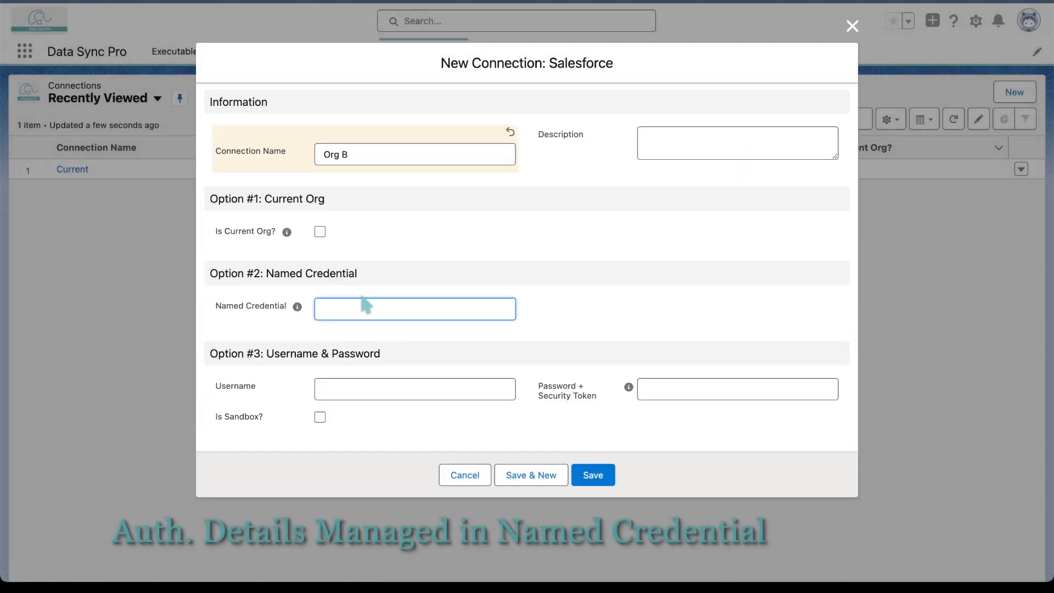
click(602, 482)
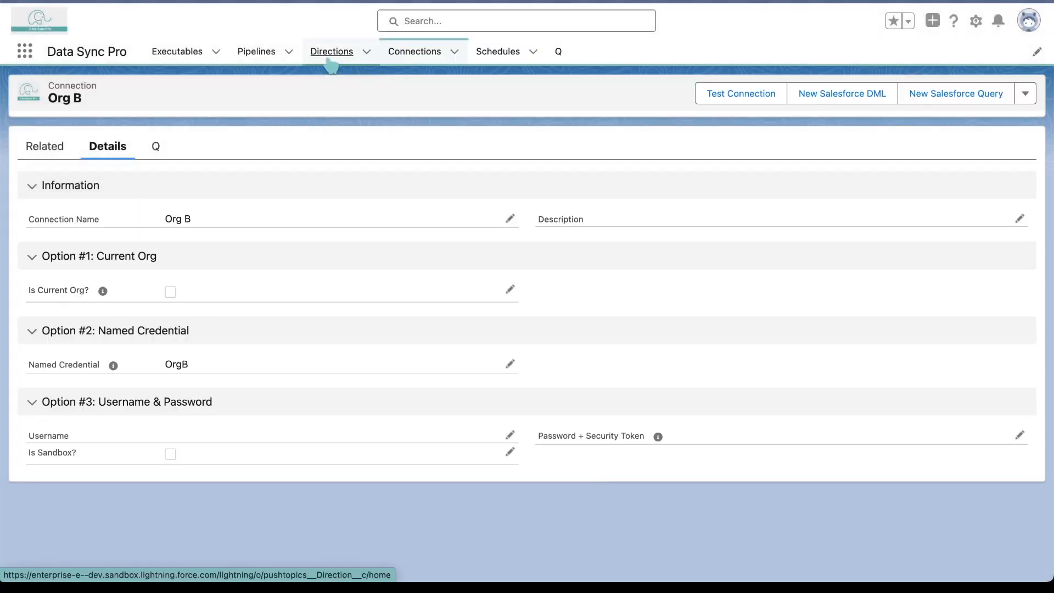
Create the direction "Current => Org B" with source Current, target Org B and description "Sync data from the current org to the Org B."
click(331, 52)
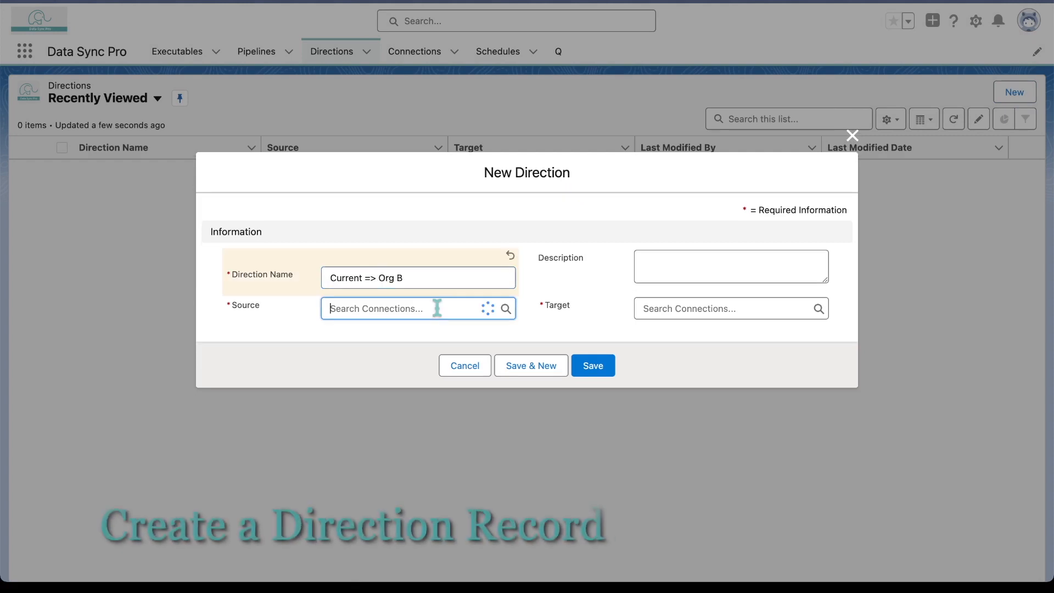
click(384, 379)
click(731, 301)
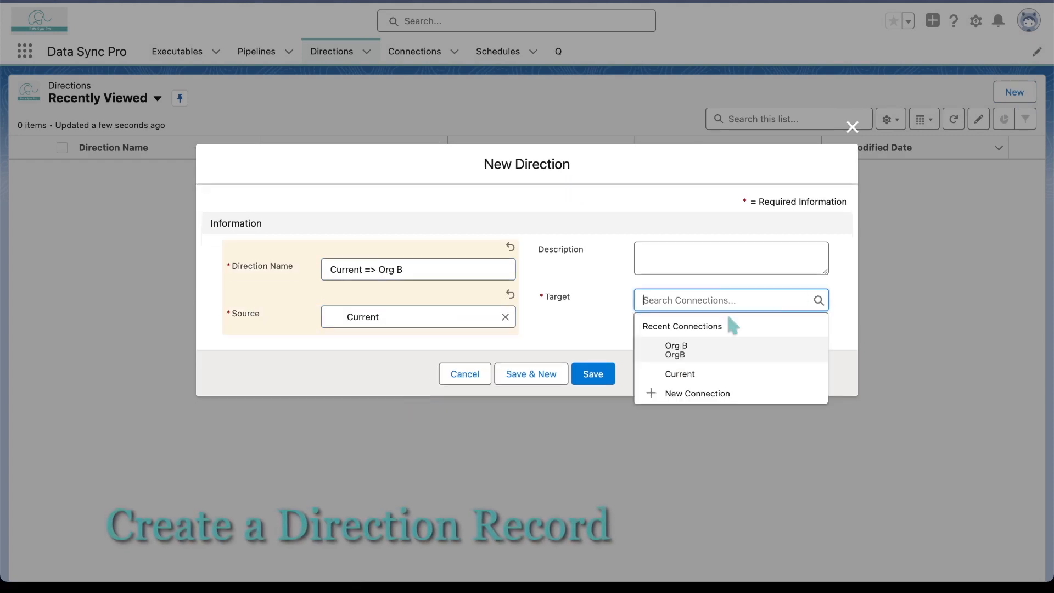
click(723, 355)
click(687, 261)
text(Sync data from the current org to the Org B.)
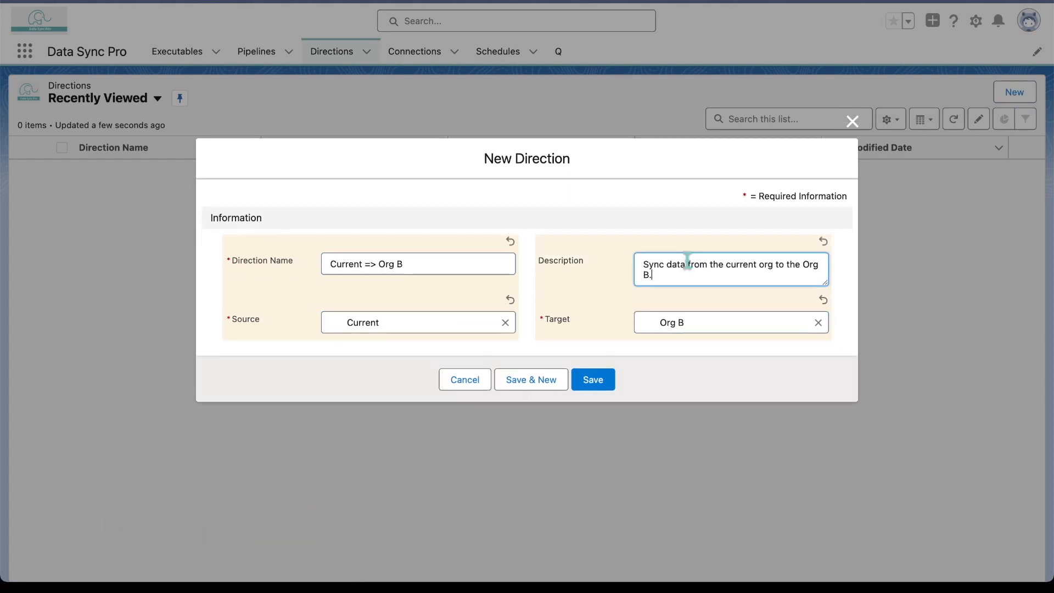
click(593, 380)
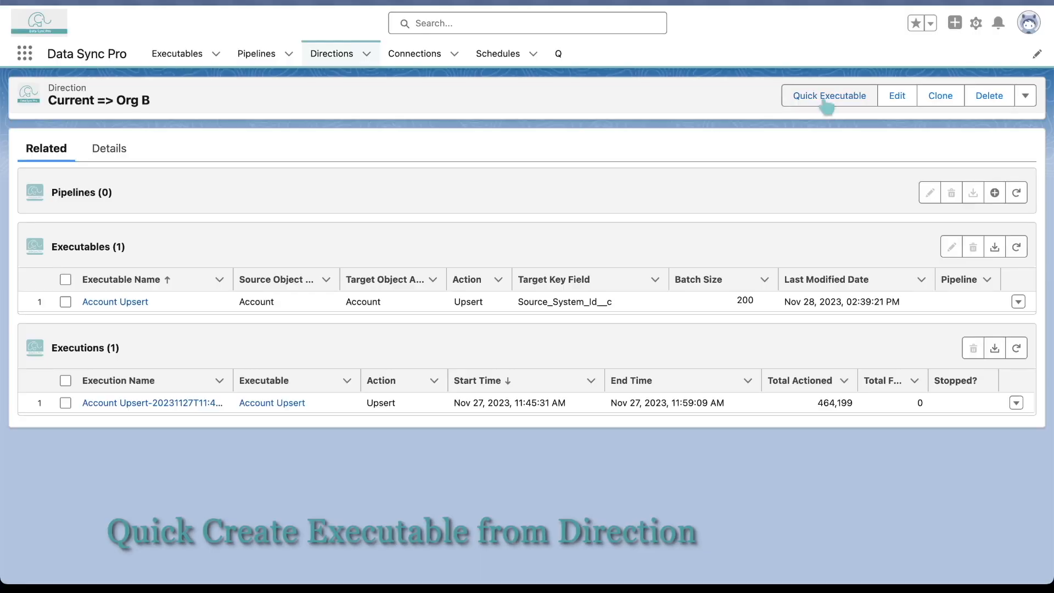
Create a quick Contact-to-Contact Upsert executable from the direction, with source key field Id and target key field Source_System_Id__c
click(935, 107)
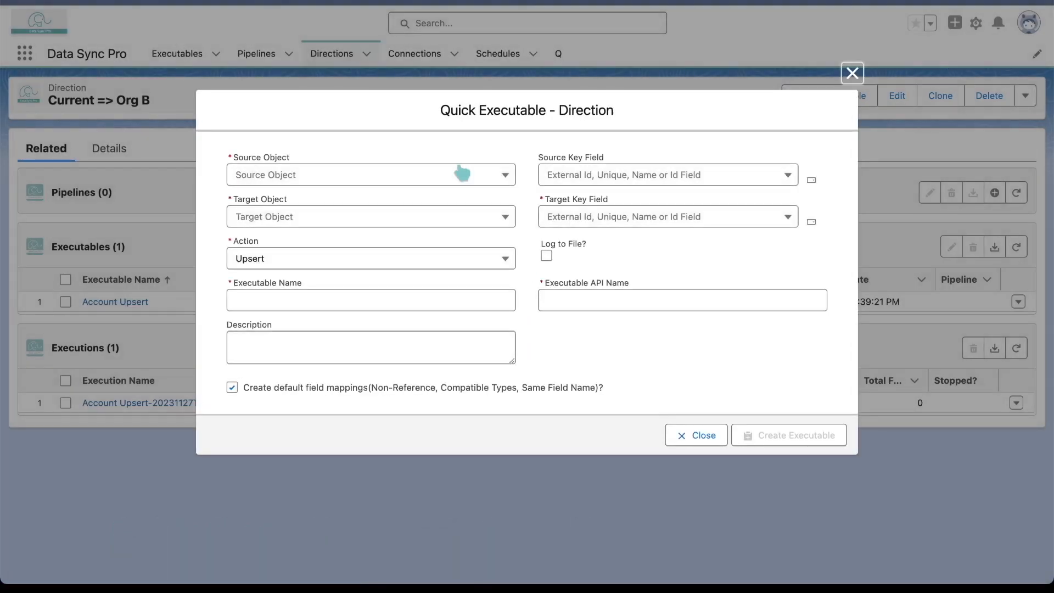
click(462, 173)
scroll(276, 456, down, 15)
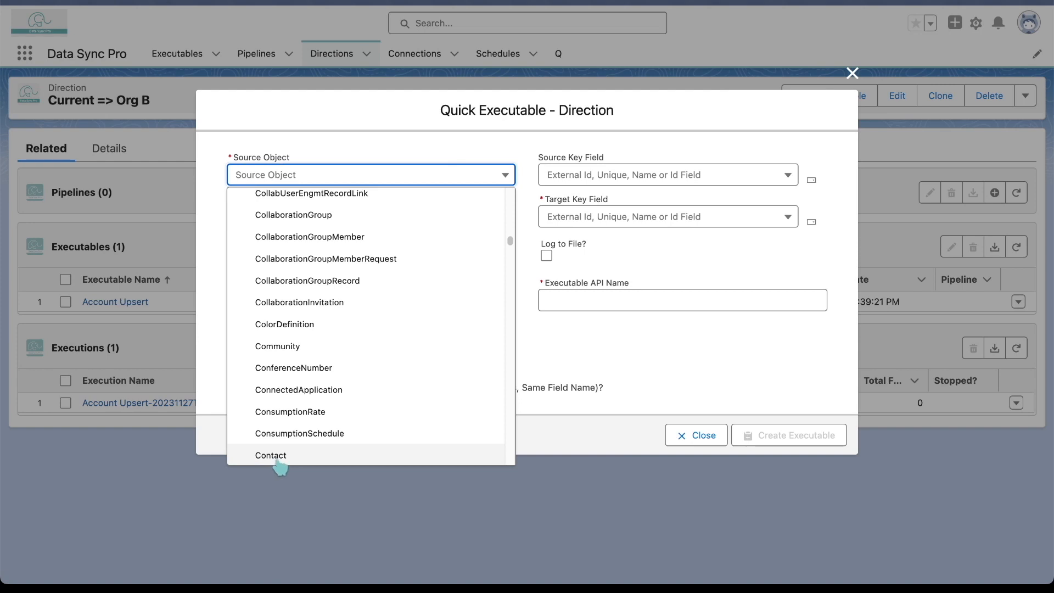
click(270, 455)
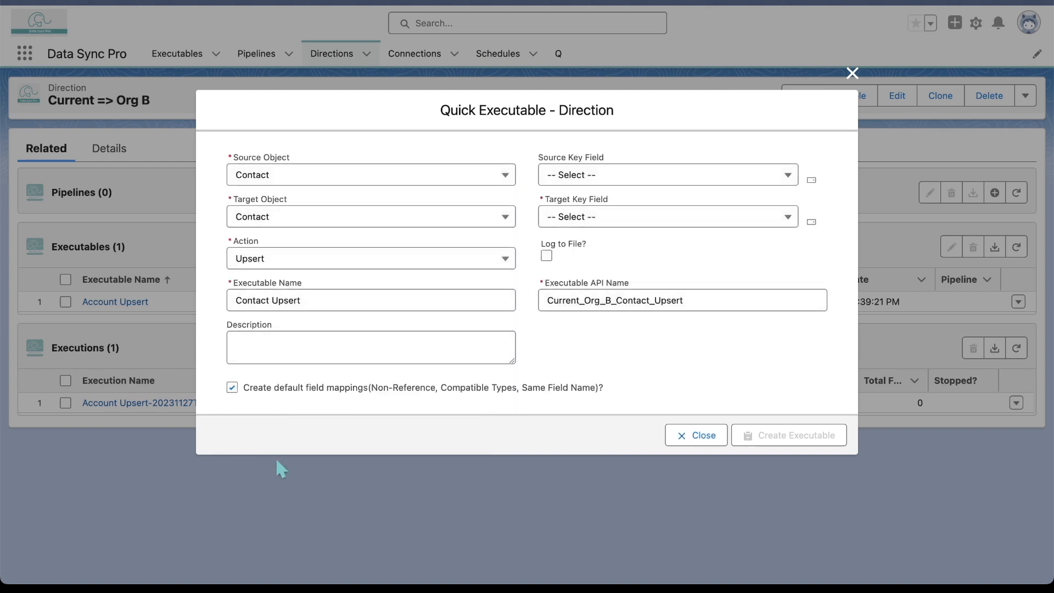
click(740, 176)
click(720, 224)
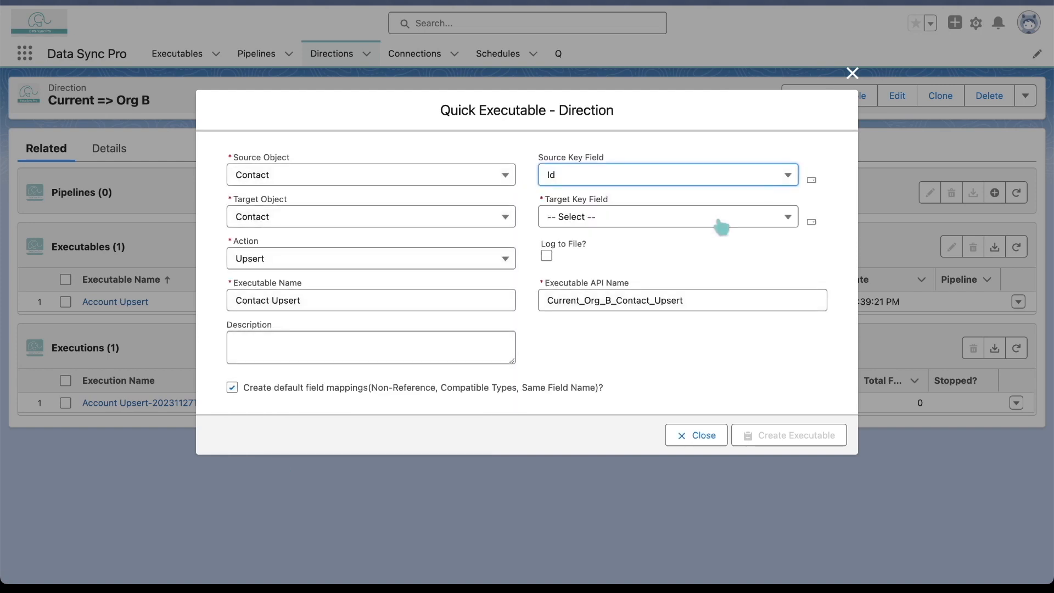
click(728, 220)
click(689, 289)
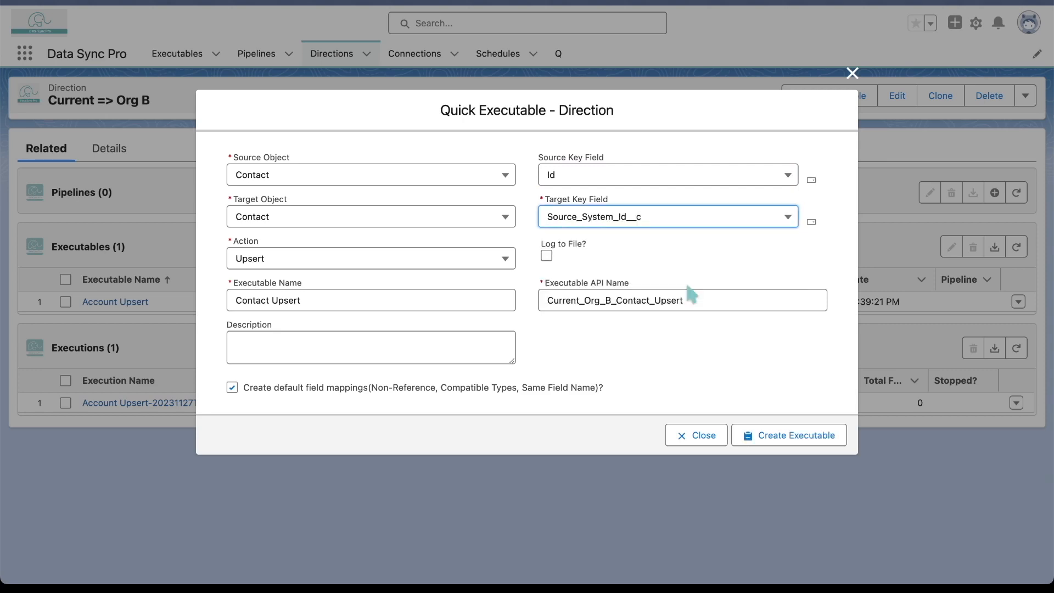
click(816, 442)
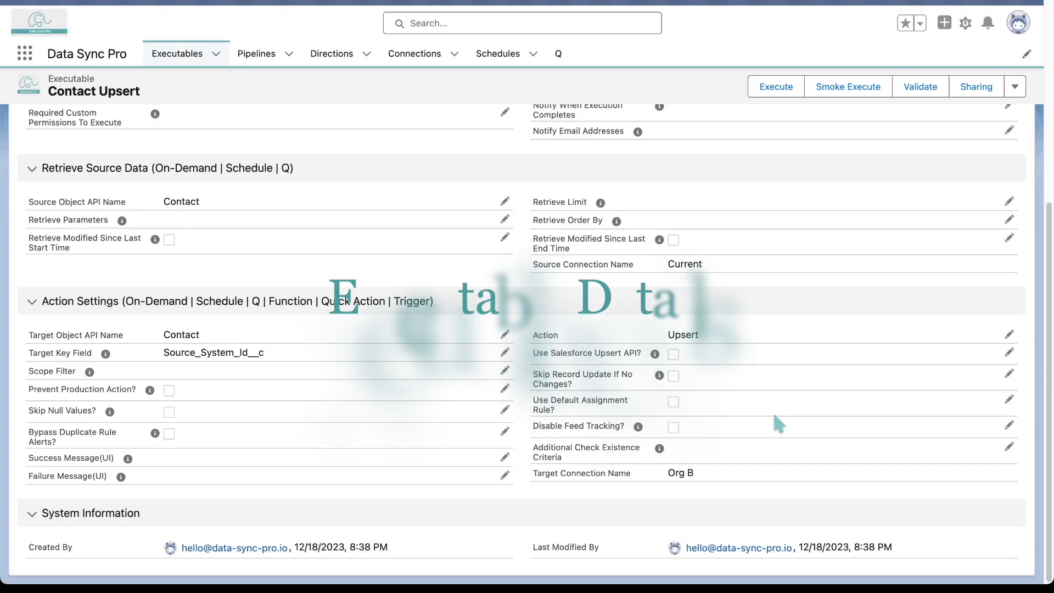
In the executable's field mappings, map AccountId to AccountId, referencing Account through the external ID field Source_System_Id__c
scroll(775, 416, up, 10)
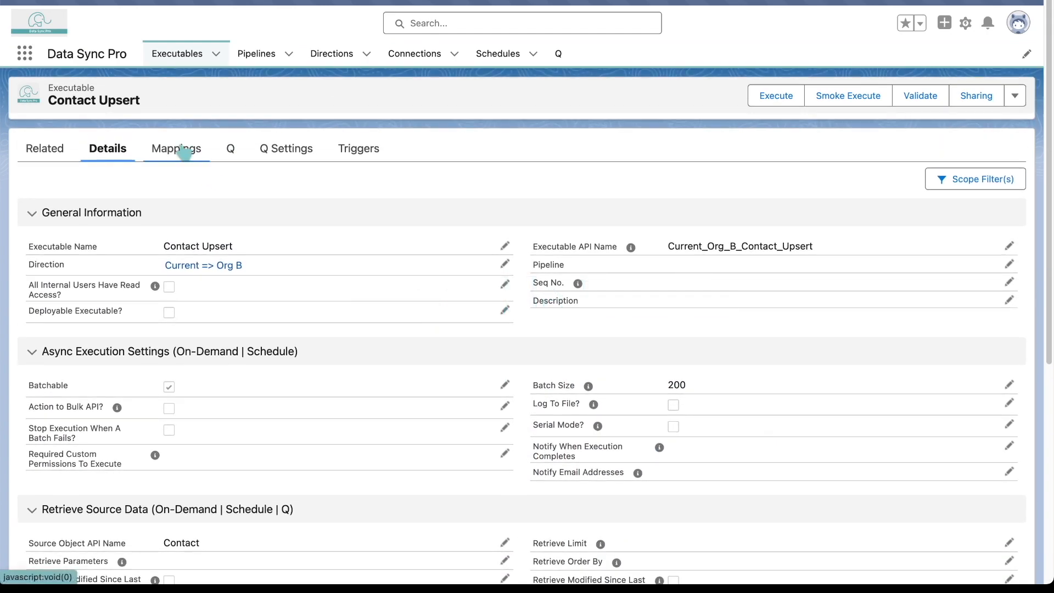
click(183, 148)
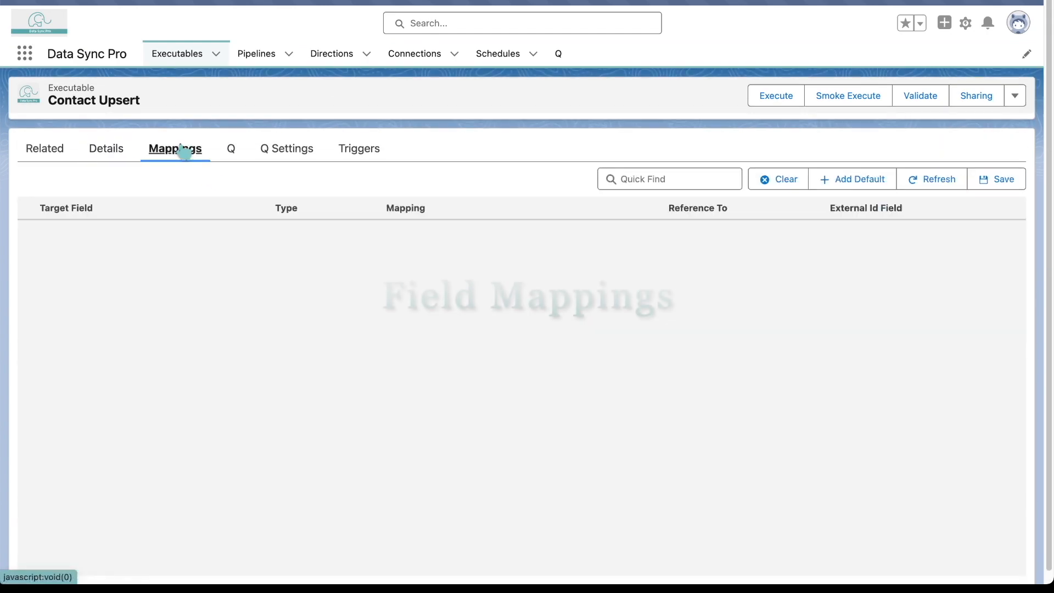
scroll(522, 388, up, 15)
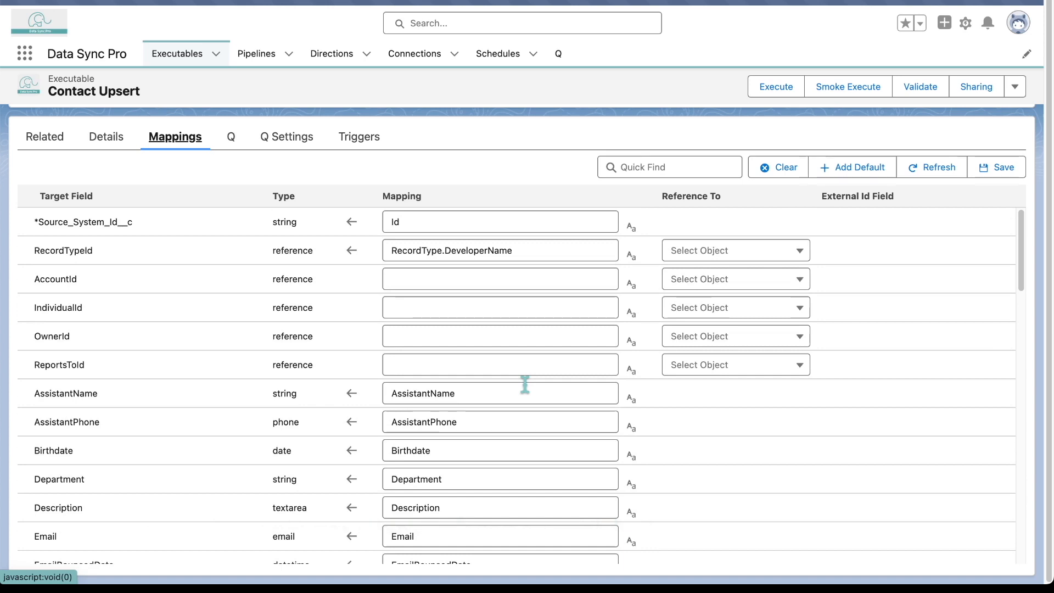
click(497, 274)
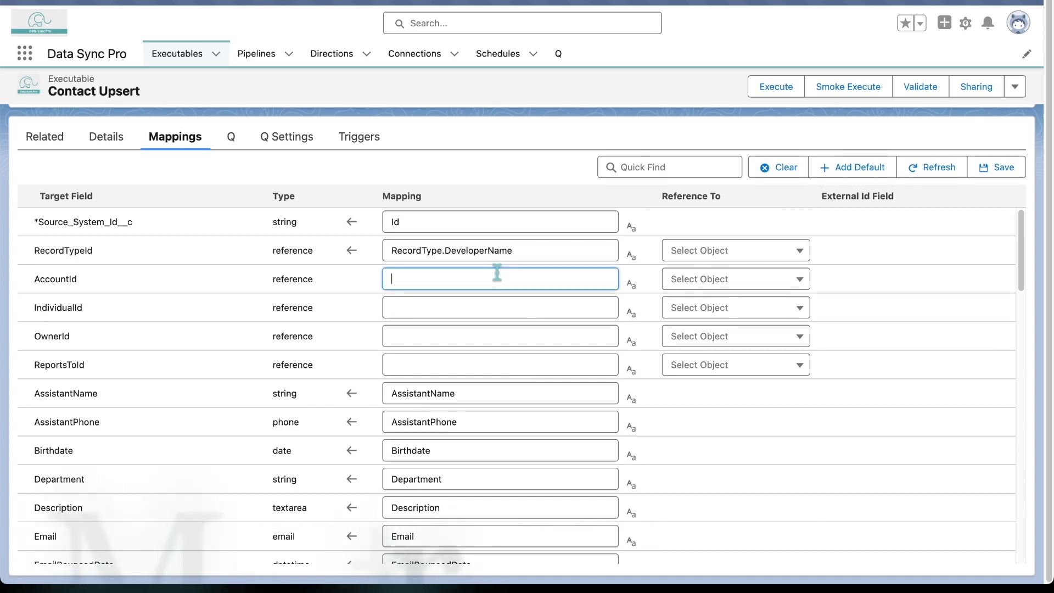
text(Ac)
click(417, 304)
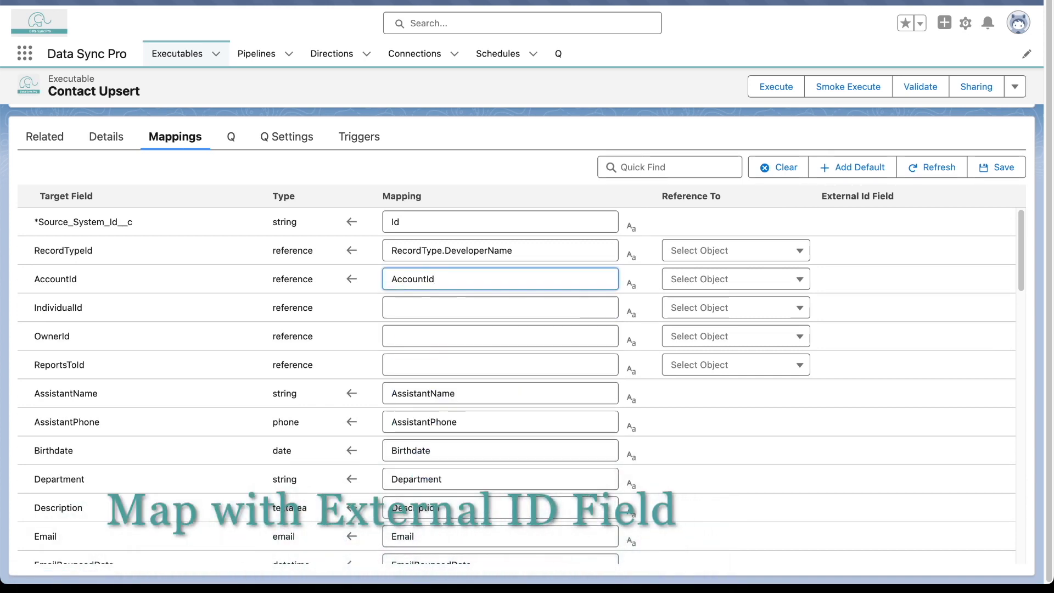
click(800, 279)
click(707, 328)
click(912, 279)
click(906, 306)
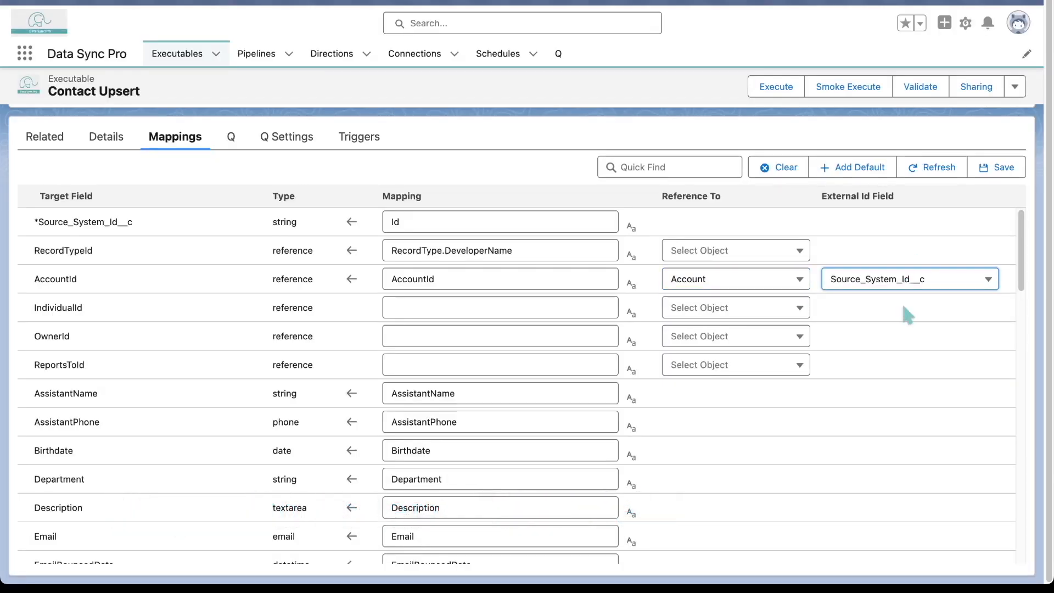
Map OwnerId to VLOOKUP("User","Id", "Email", Owner.Email) and save the field mappings
click(480, 332)
text(vloo)
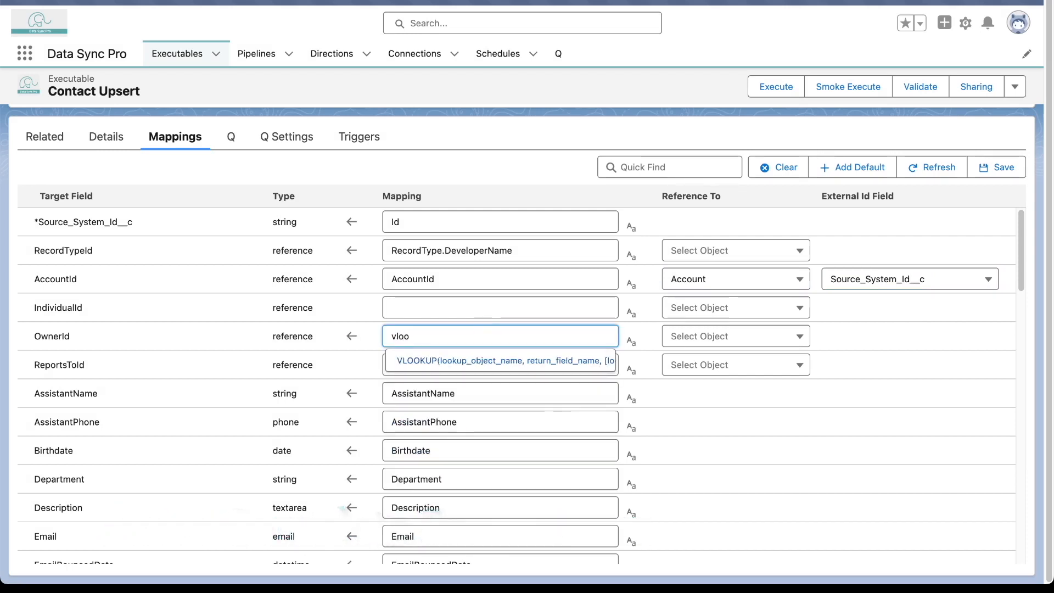
click(515, 361)
click(632, 341)
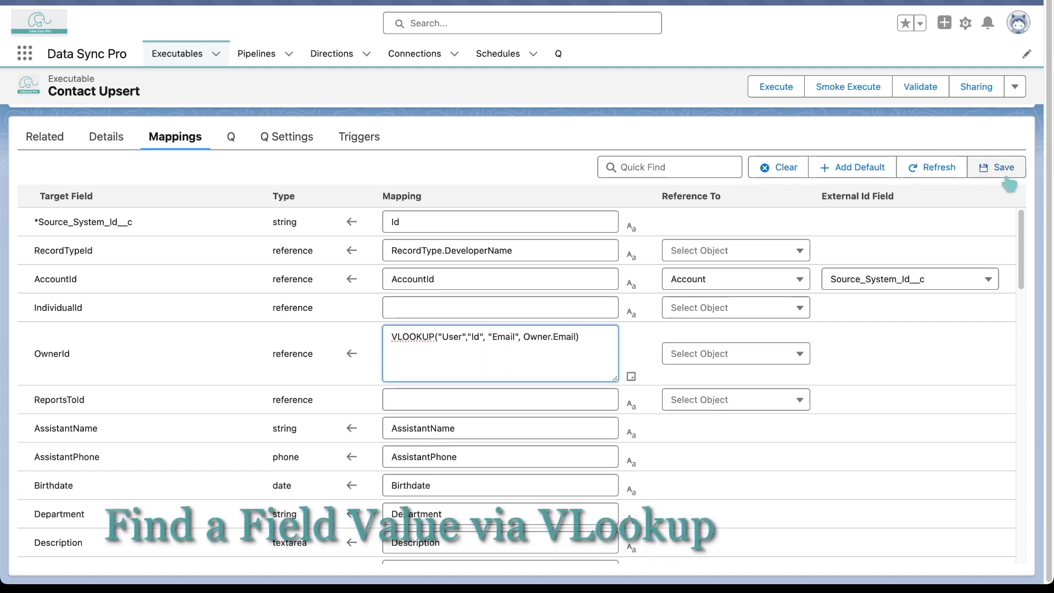
click(1005, 171)
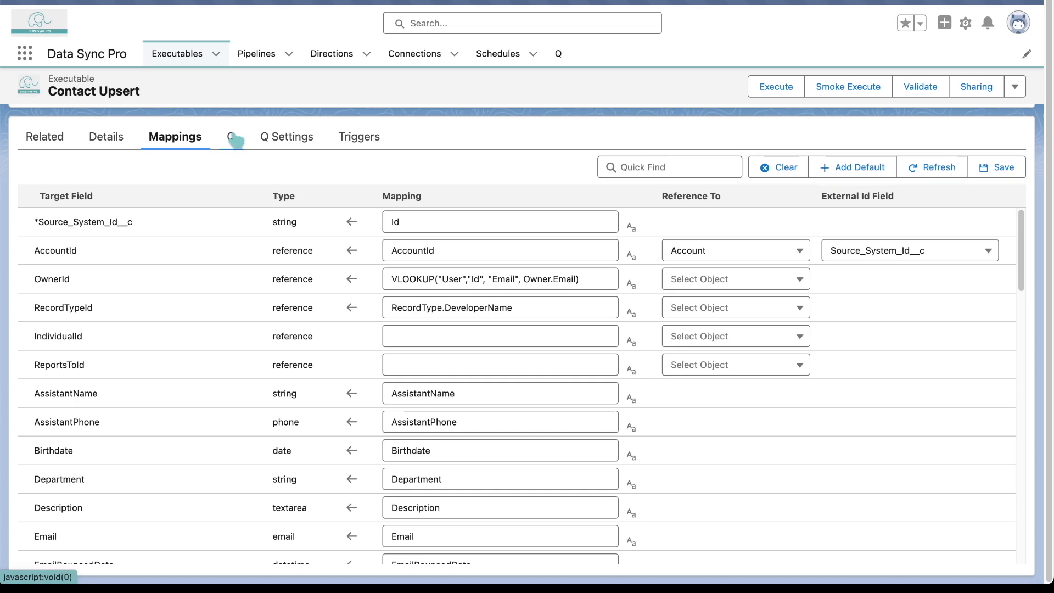
Open the source query in the SOQL Builder and add the Contact fields Name and Birthdate
click(232, 137)
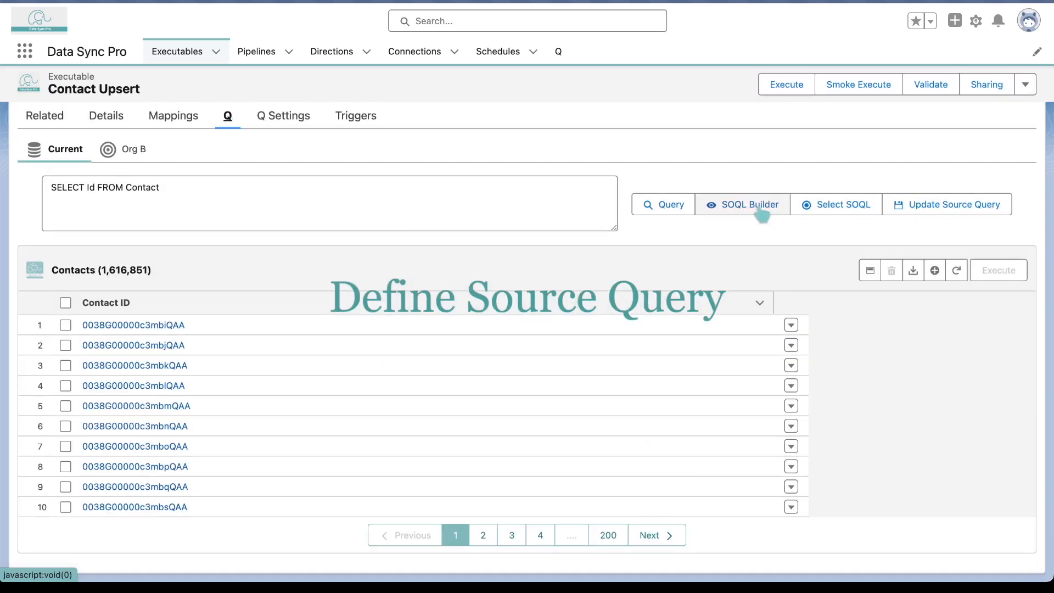
click(763, 214)
click(564, 259)
click(483, 221)
click(524, 197)
click(526, 199)
Find and add the Email and Phone fields to the source query, and finish the Contact field selection
click(372, 149)
text(email)
click(330, 198)
click(526, 198)
double_click(372, 151)
text(phone)
click(330, 289)
click(525, 197)
click(757, 432)
Add the Name field of the related Account to the source query
click(477, 260)
click(464, 308)
click(725, 259)
click(483, 221)
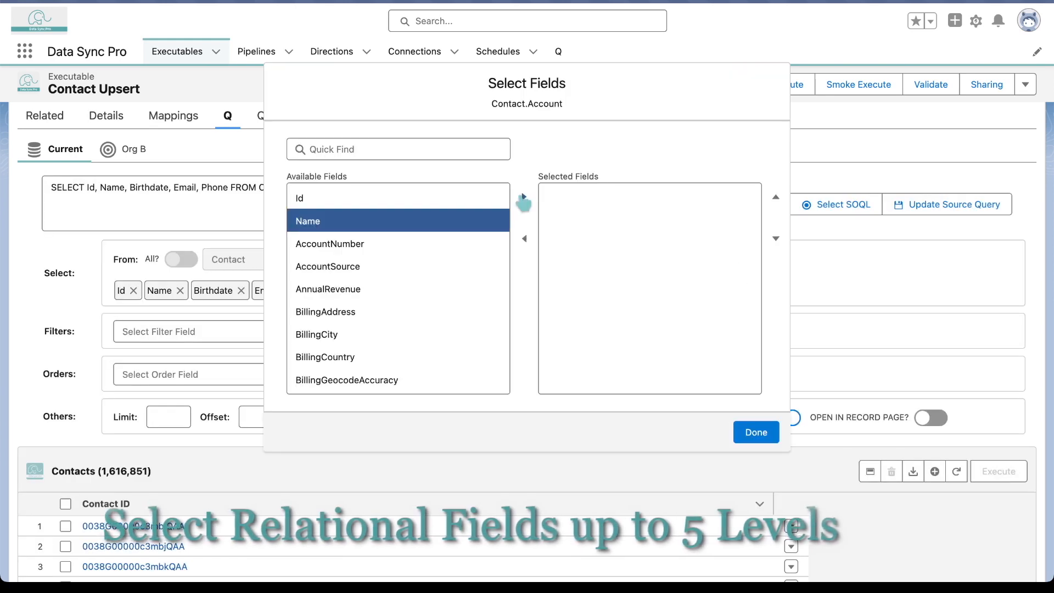
click(524, 197)
click(757, 432)
Add the Name field of the related RecordType to the source query
click(477, 260)
click(442, 440)
click(565, 259)
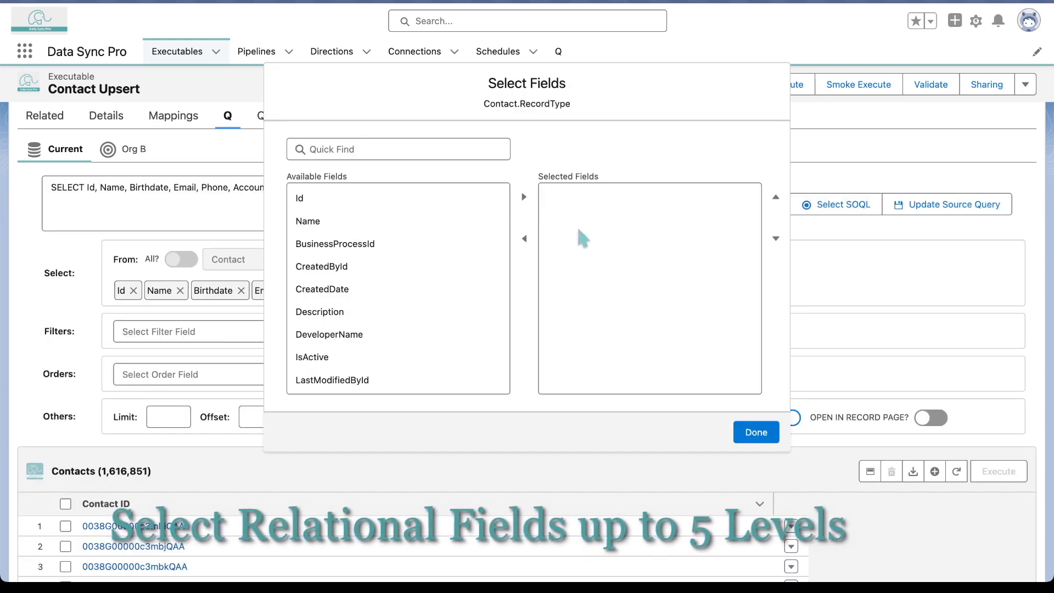
click(329, 220)
click(525, 198)
click(756, 432)
Filter the source query to records whose Name and Account.Name are both not equal to 'Test'
scroll(231, 302, down, 1)
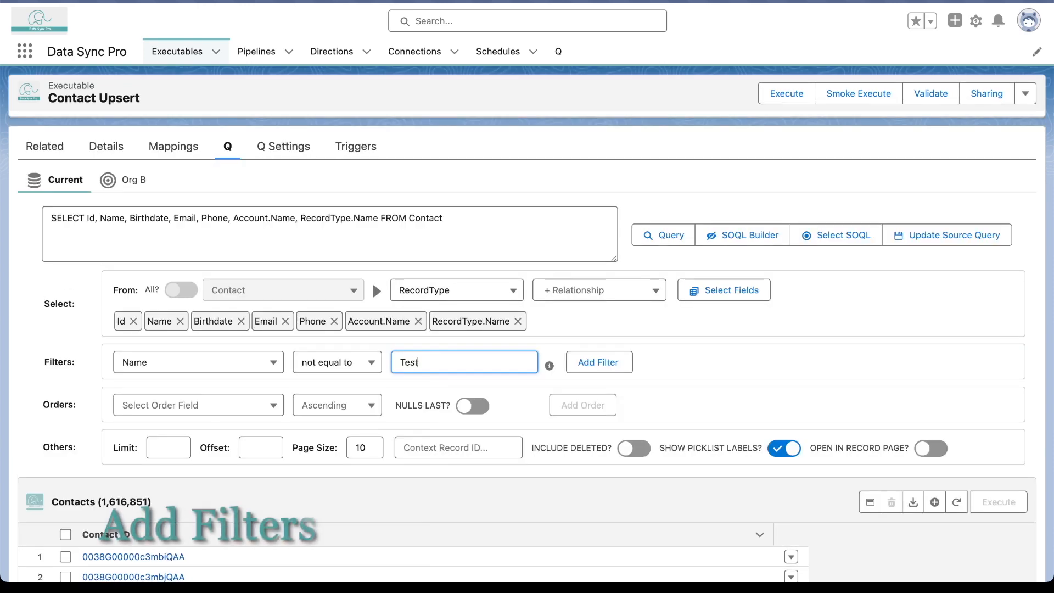
click(598, 362)
click(189, 335)
click(189, 365)
click(394, 514)
click(530, 334)
click(529, 378)
click(612, 335)
text(Test)
click(792, 336)
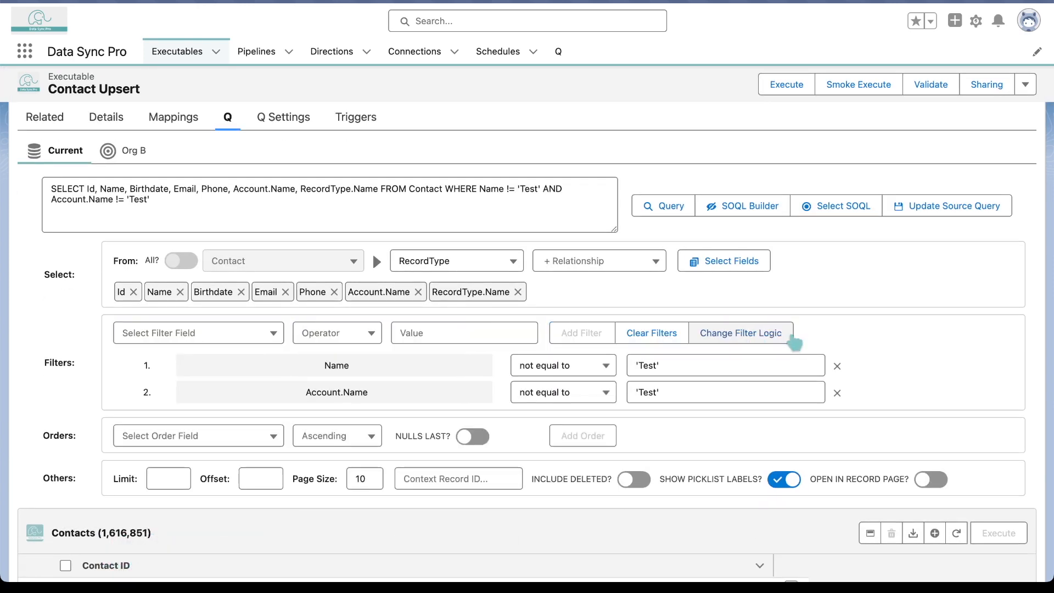
Order the source query by Account.Name ascending with nulls last, and save it as the executable's source query
scroll(794, 343, down, 1)
click(242, 383)
click(181, 410)
click(384, 383)
click(346, 571)
click(530, 383)
click(544, 412)
click(664, 383)
click(775, 383)
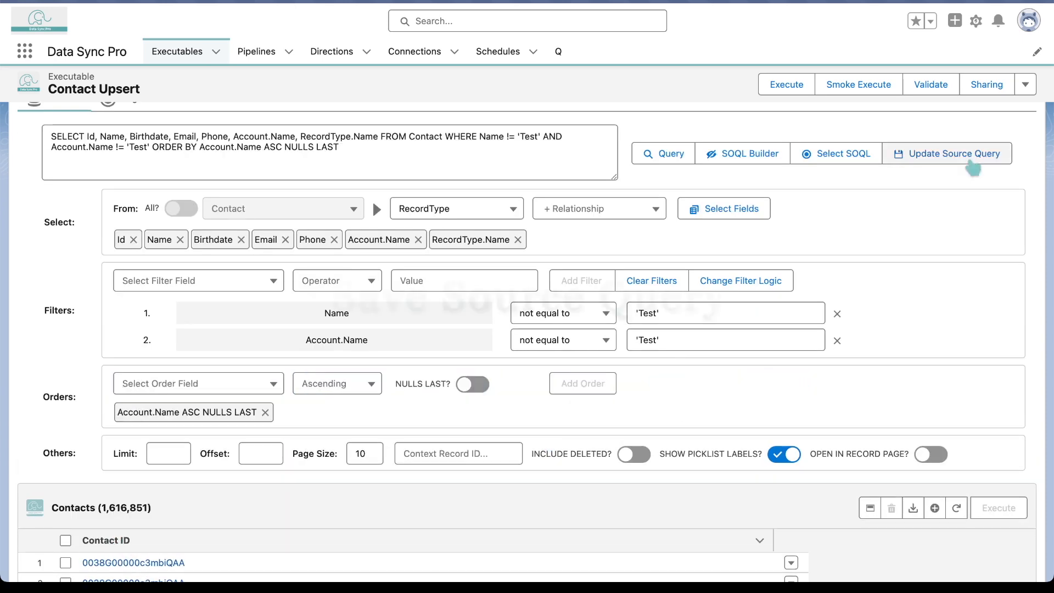
click(970, 159)
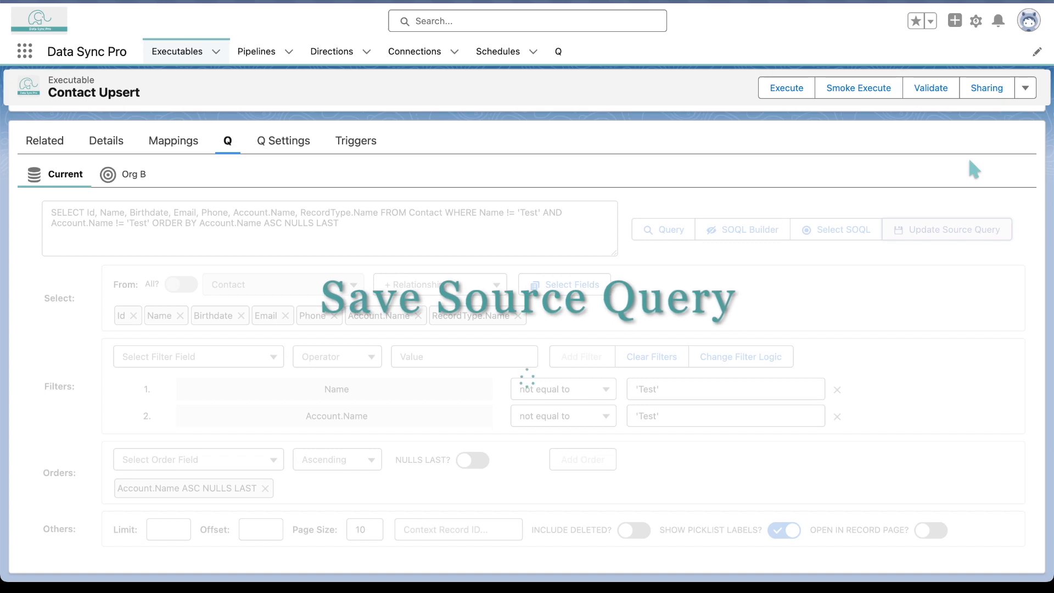
click(752, 230)
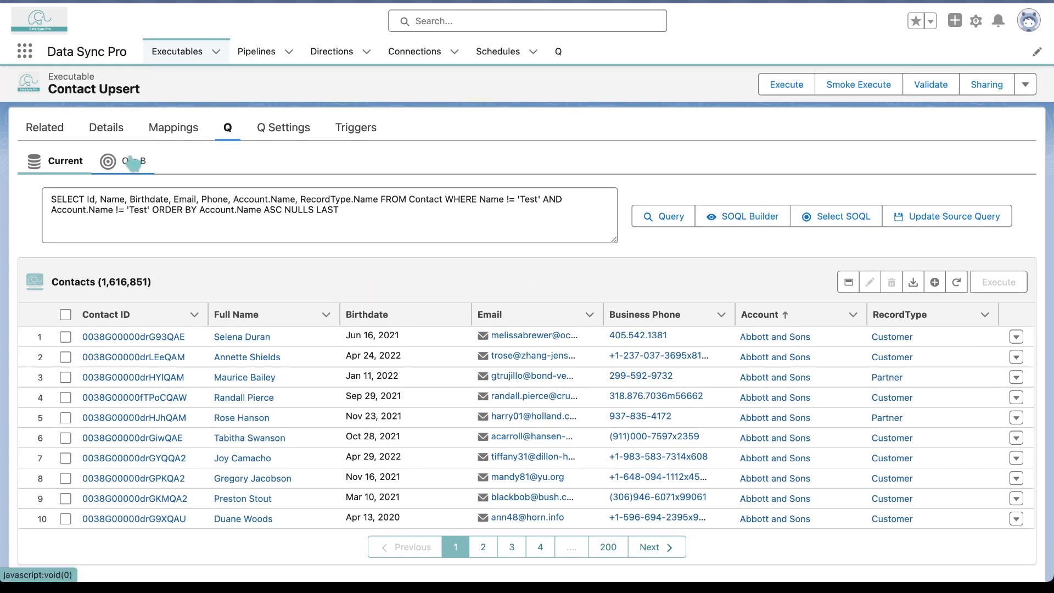
Save the stored "My Previously Saved Contacts" SOQL as Org B's target query and validate the executable
click(134, 164)
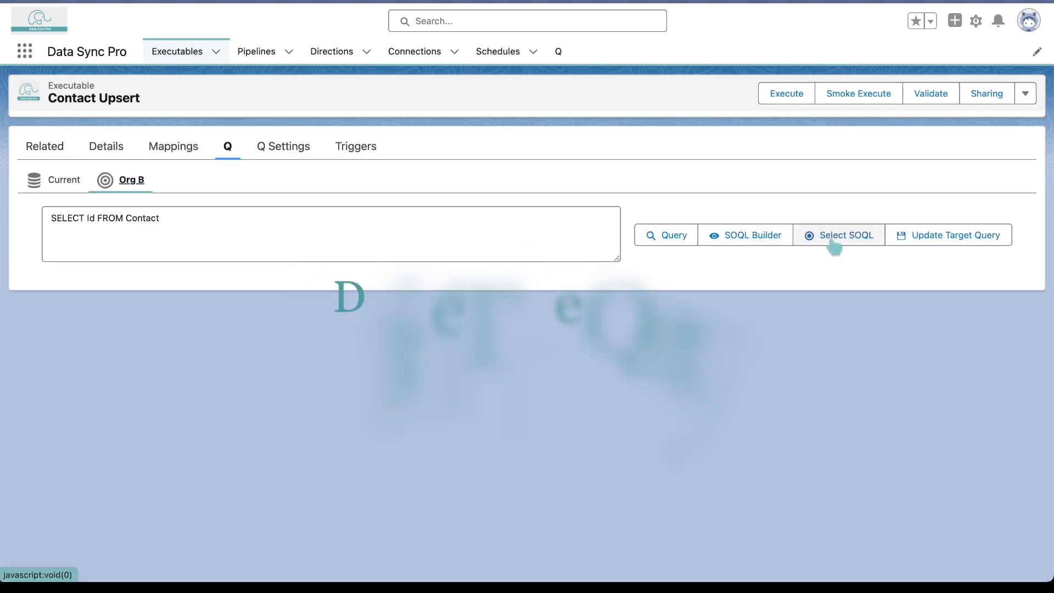
click(839, 240)
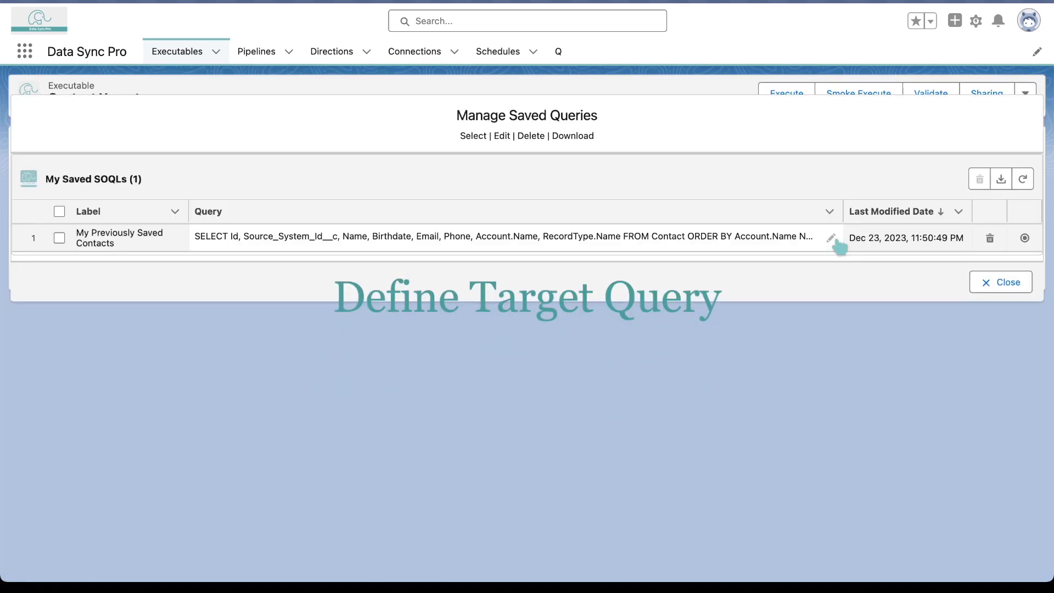
click(1025, 239)
click(987, 240)
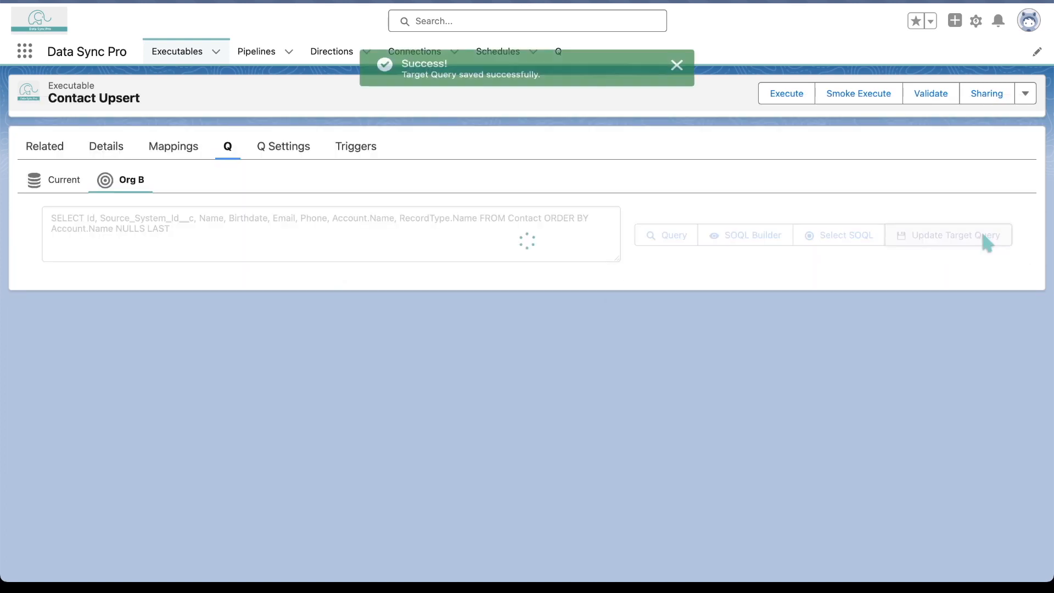
click(939, 101)
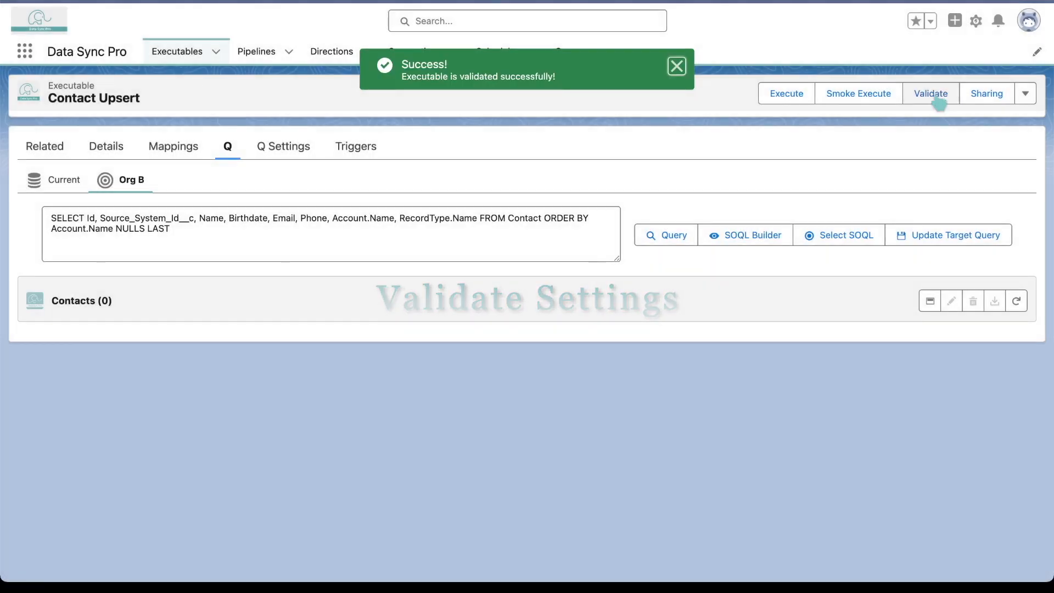
Smoke execute the Contact Upsert executable, close its progress window, and refresh the Org B target query
click(871, 102)
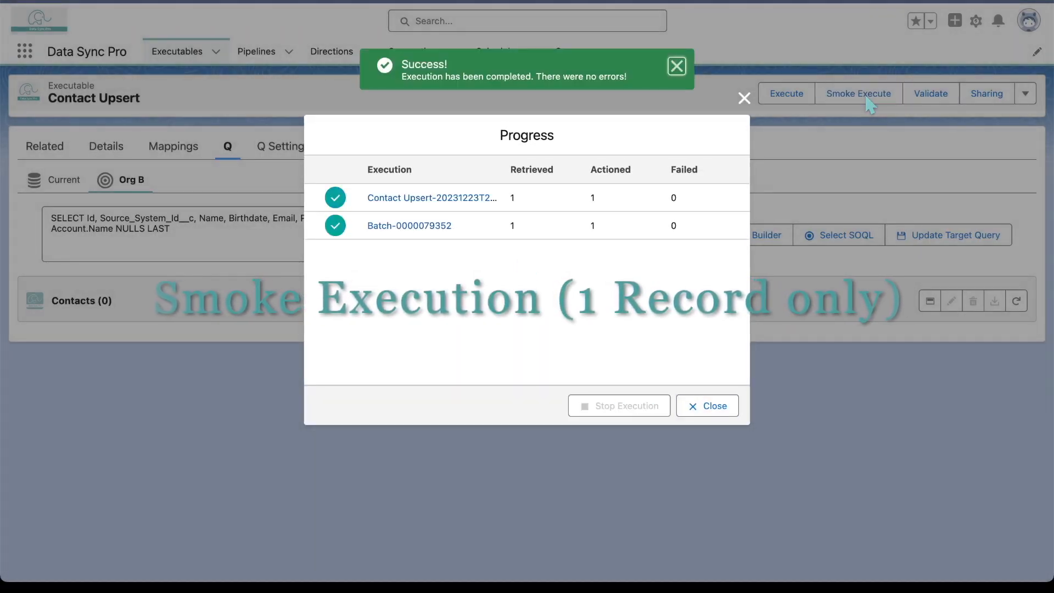
click(711, 409)
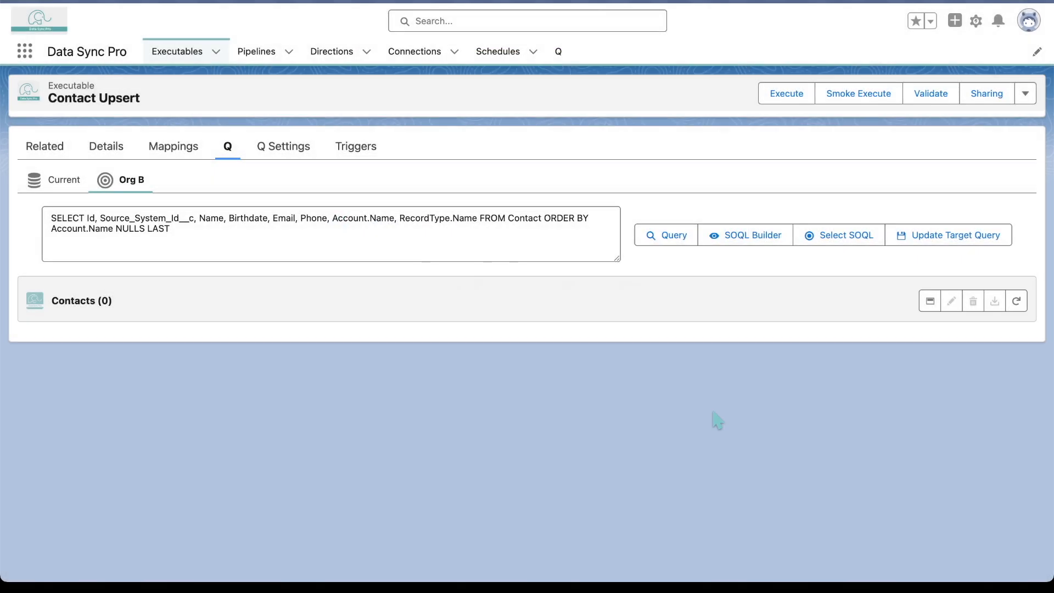
click(1020, 305)
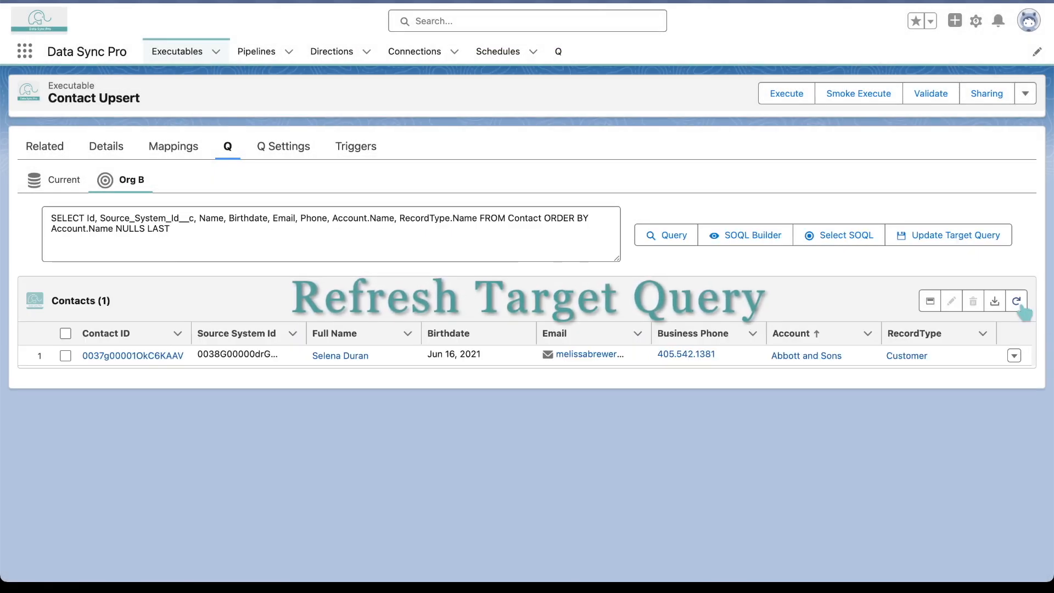
click(786, 94)
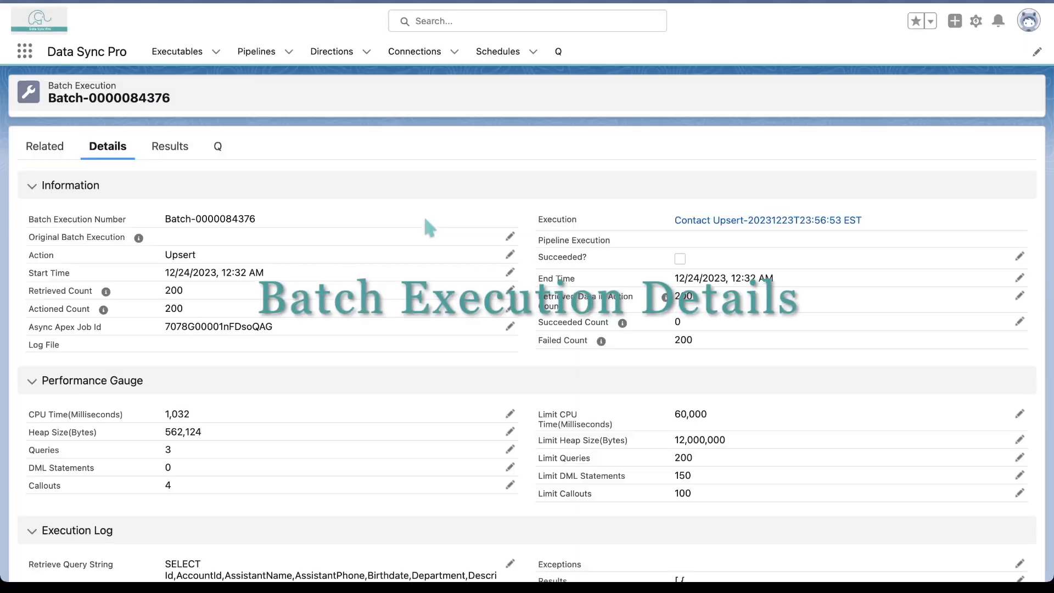
scroll(547, 335, down, 3)
scroll(548, 335, down, 3)
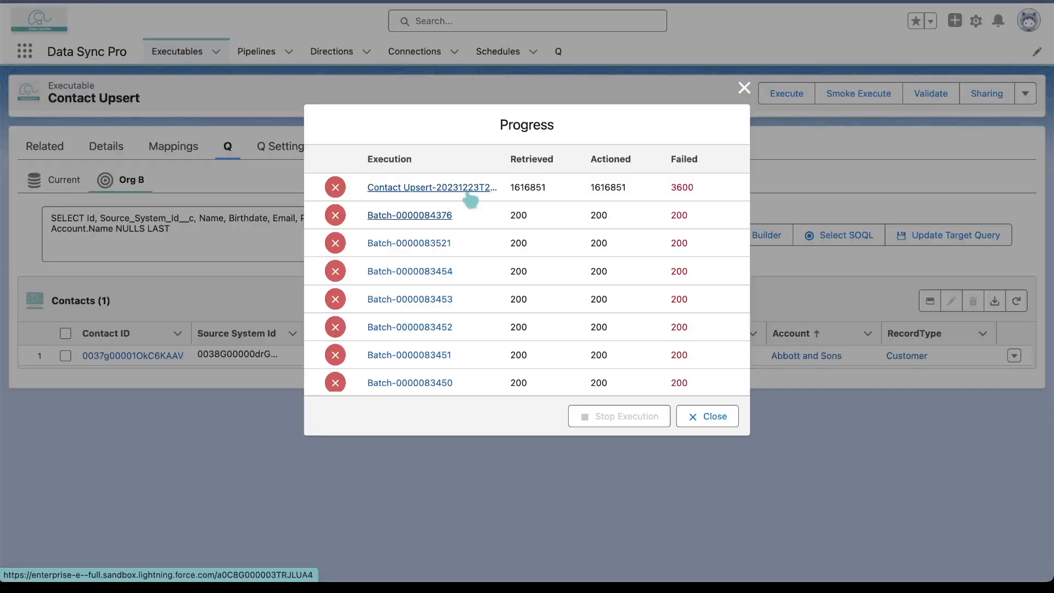
Open the full Contact Upsert execution, check its related failed batches, and re-execute the failed batches
click(467, 188)
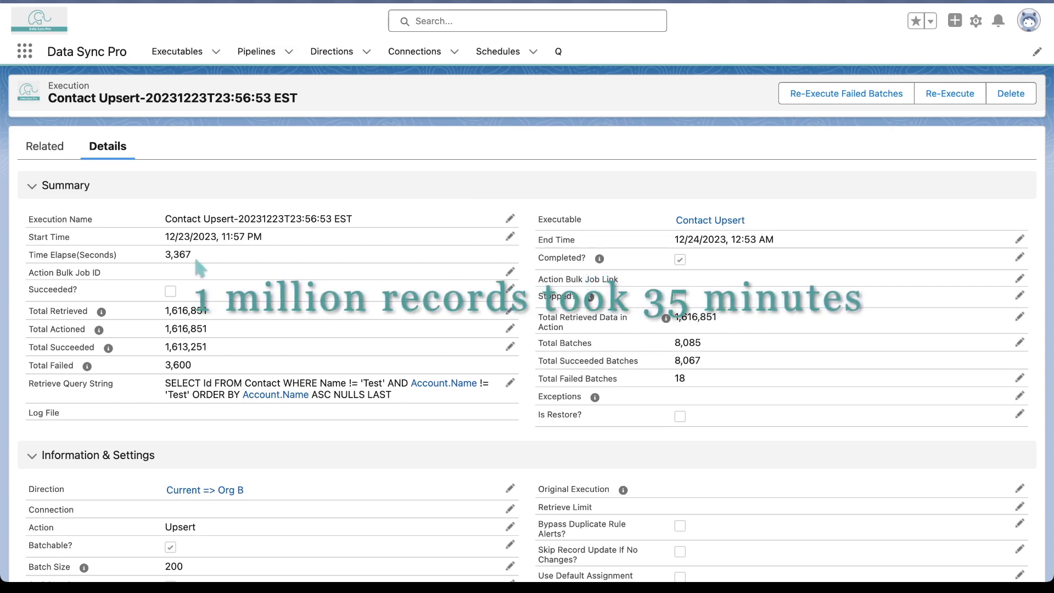
click(48, 153)
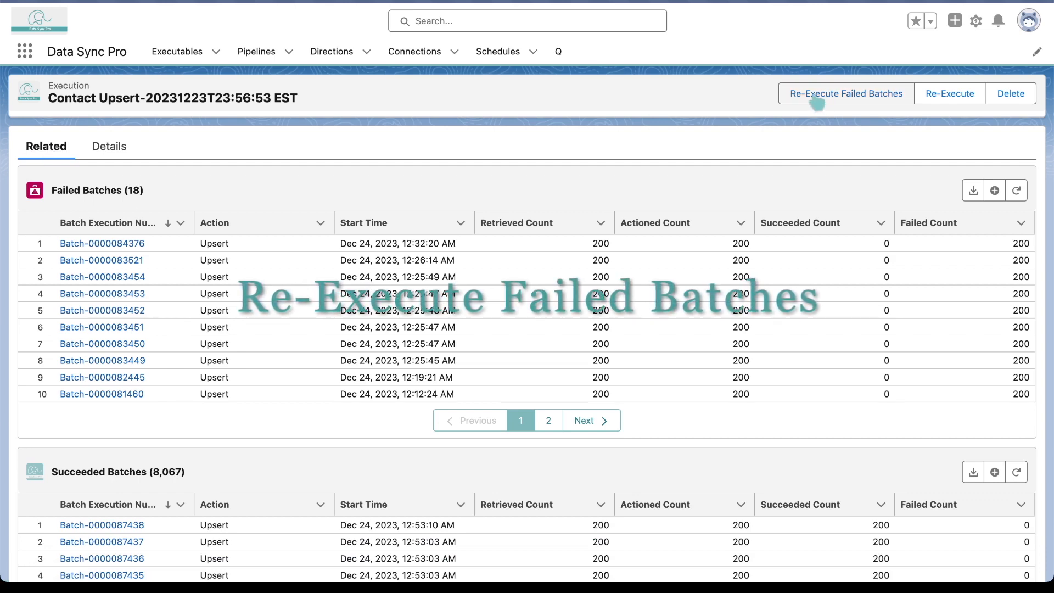
click(817, 102)
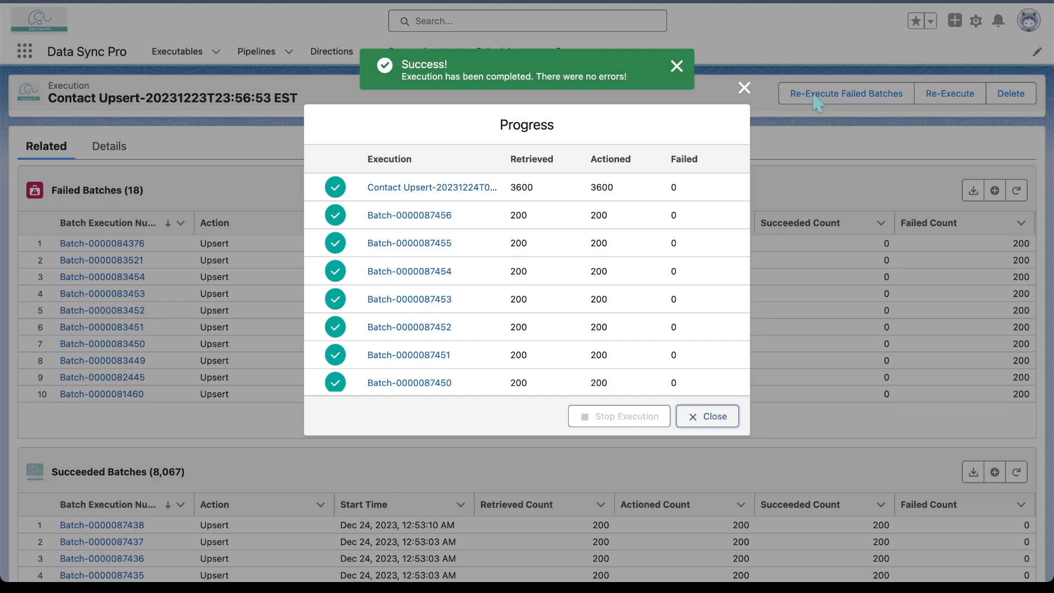
click(429, 217)
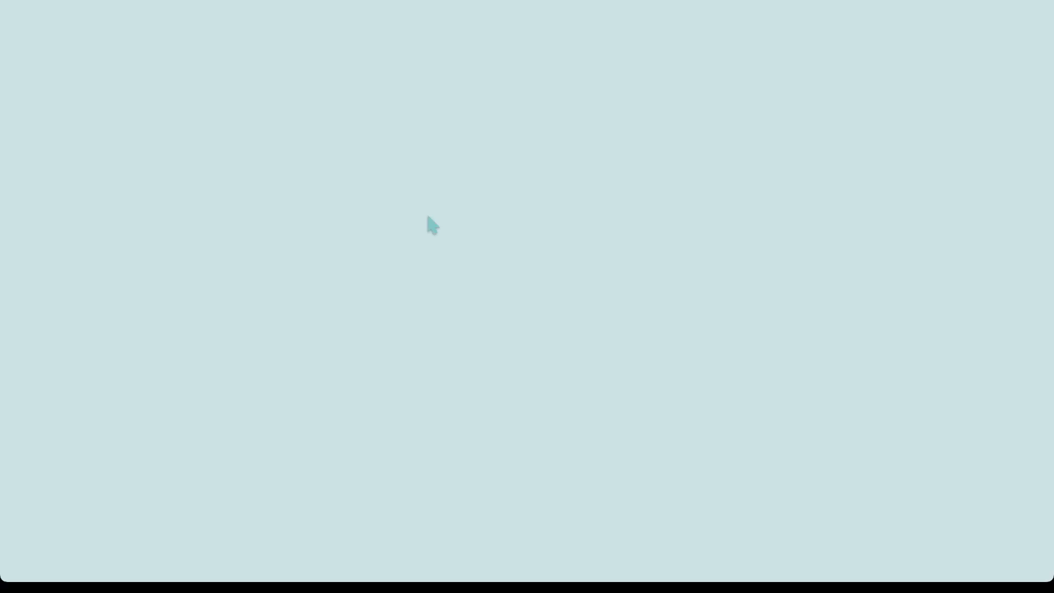
scroll(202, 157, down, 5)
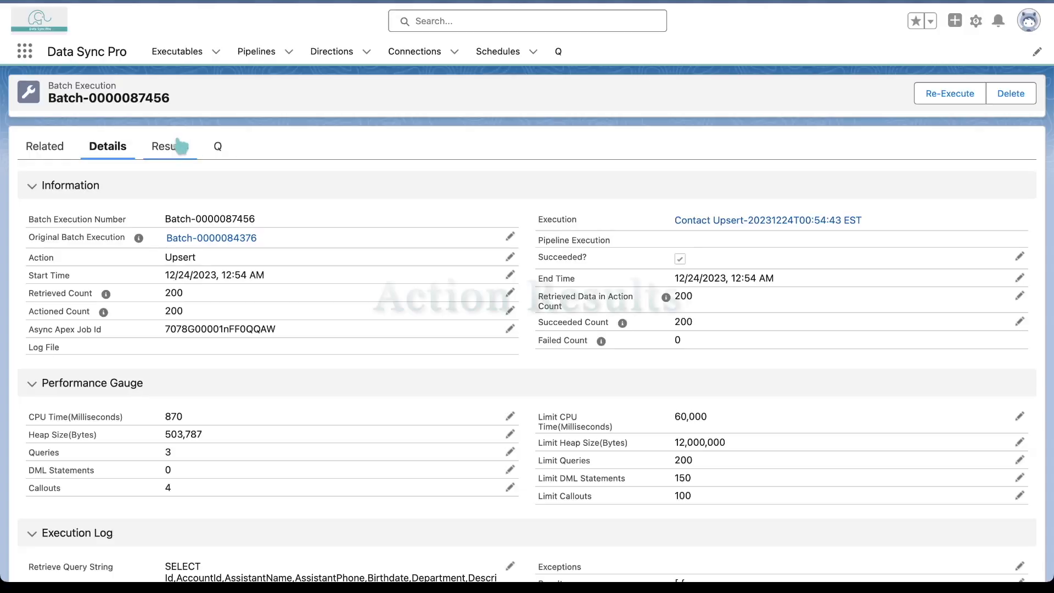
click(176, 144)
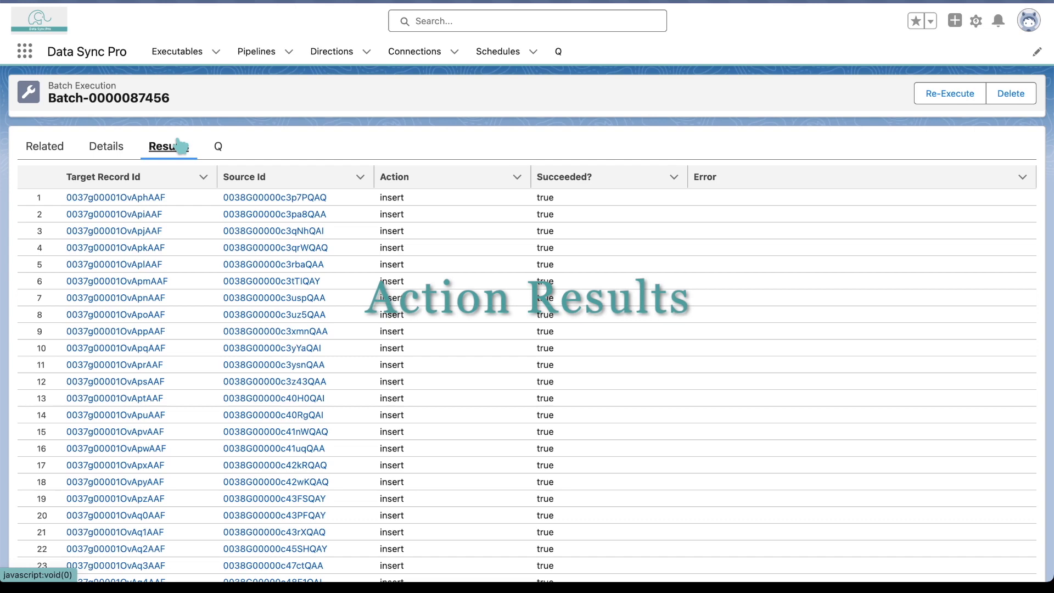
click(216, 148)
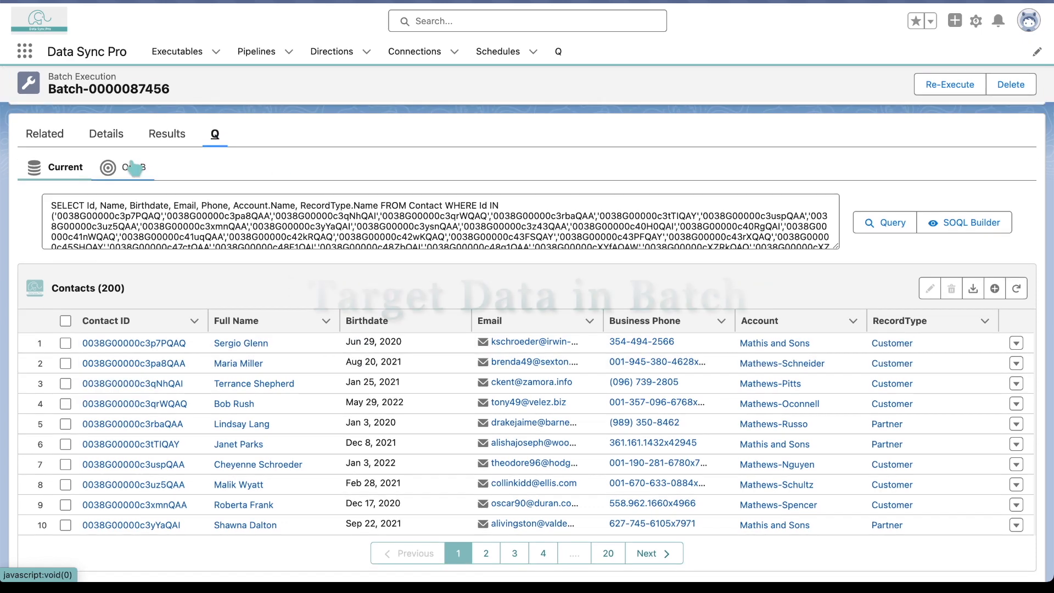
click(133, 168)
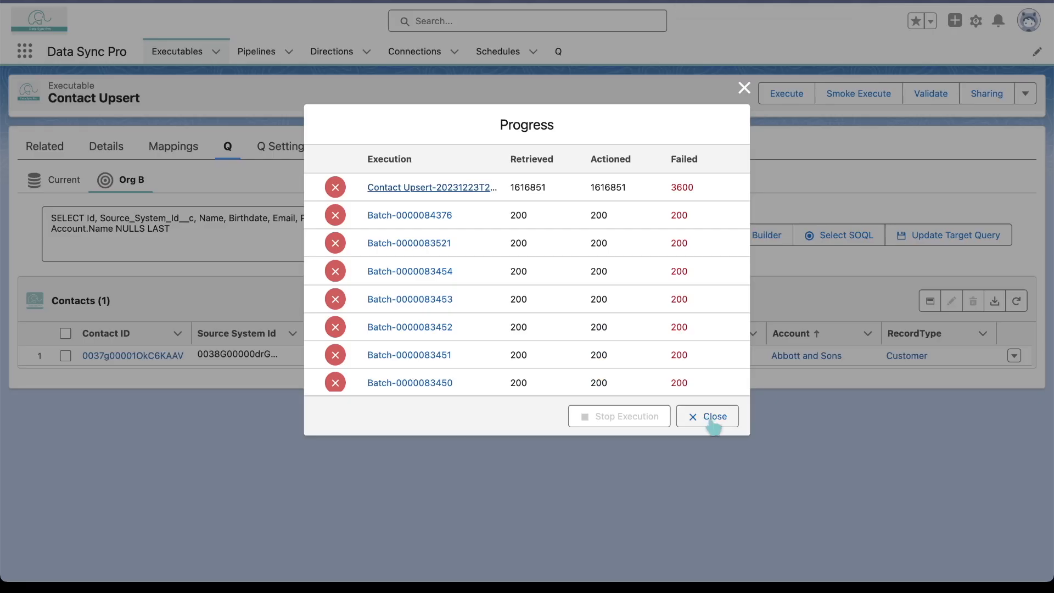
Close the execution progress on the Contact Upsert executable and refresh the Org B target query again
click(708, 418)
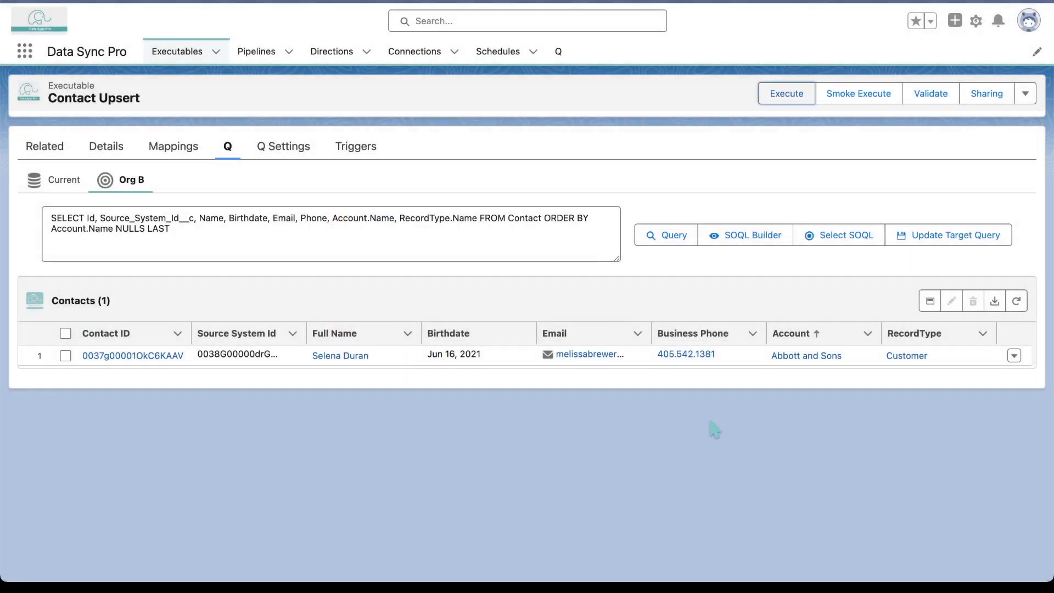
click(1018, 301)
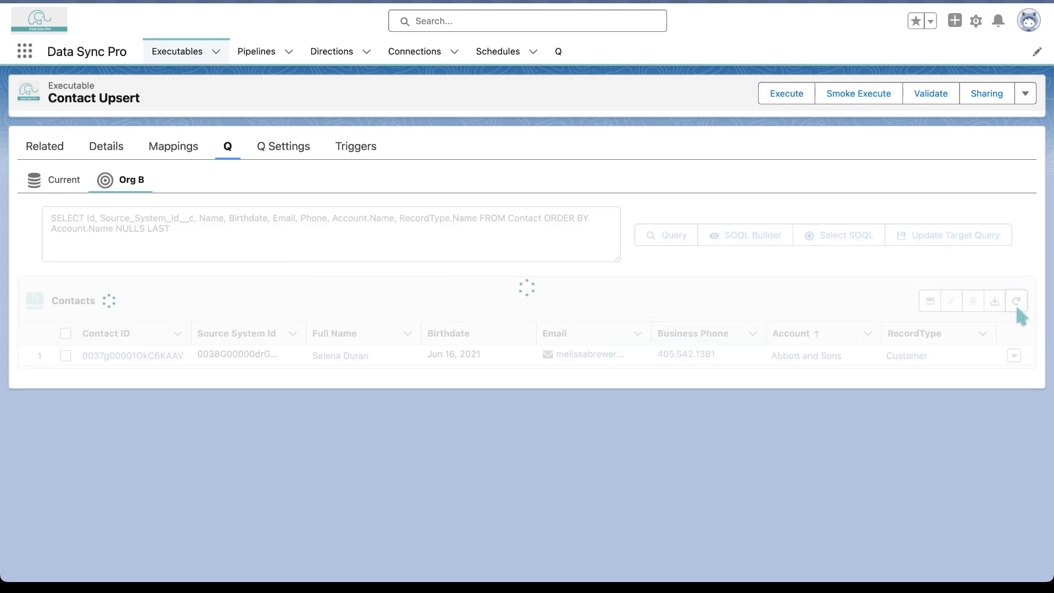